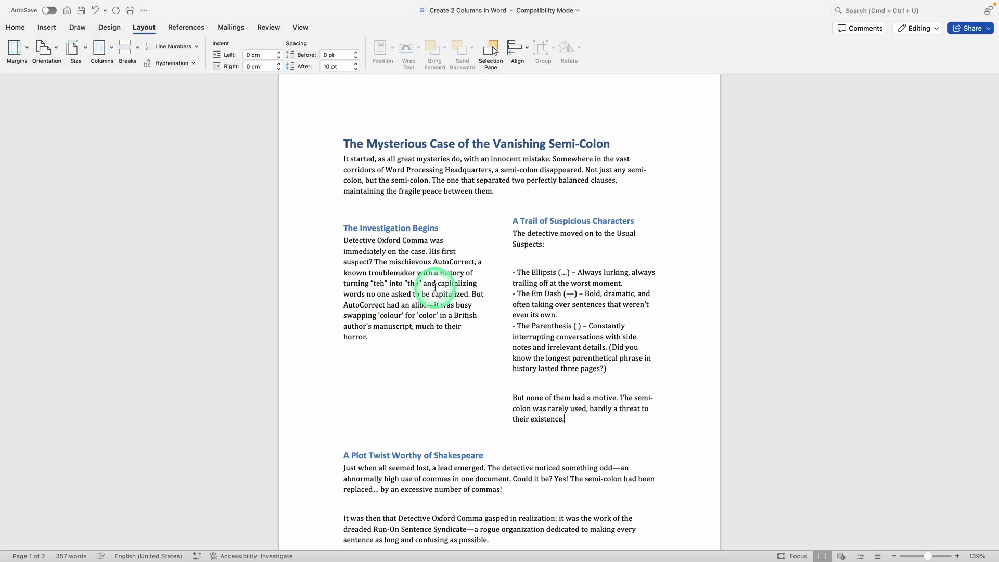
pyautogui.scroll(-1, 565, 291)
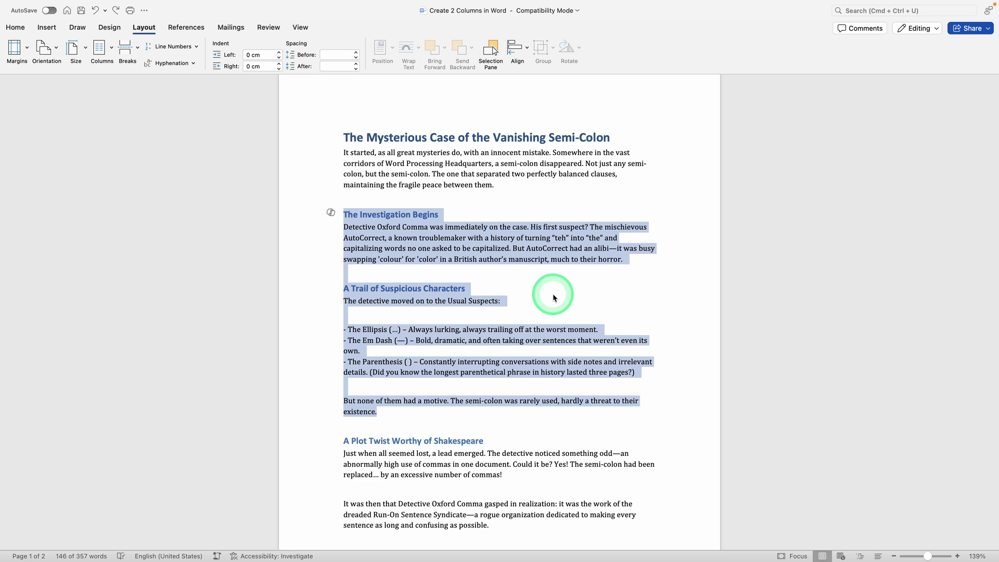
# Step: Deselect the story text, now running full width in a single column
pyautogui.click(553, 297)
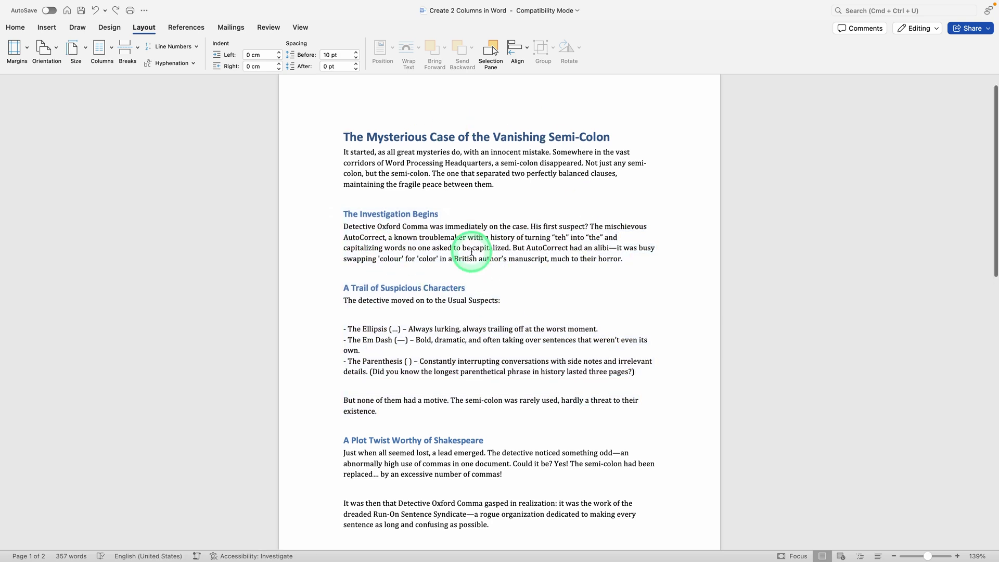
pyautogui.scroll(-3, 565, 324)
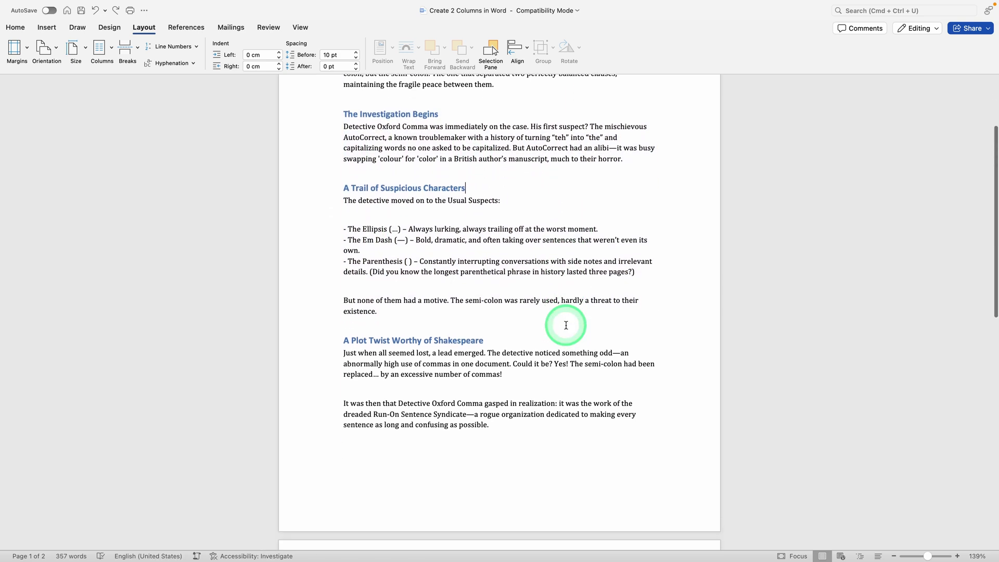
pyautogui.scroll(3, 565, 325)
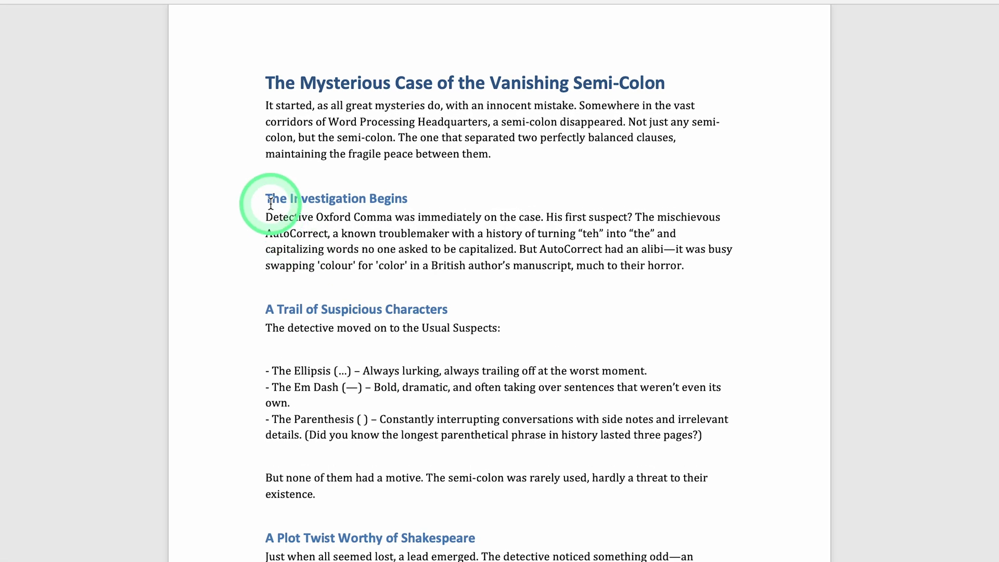
# Step: Select from 'The Investigation Begins' through 'existence.' and open the More Columns settings
pyautogui.click(268, 201)
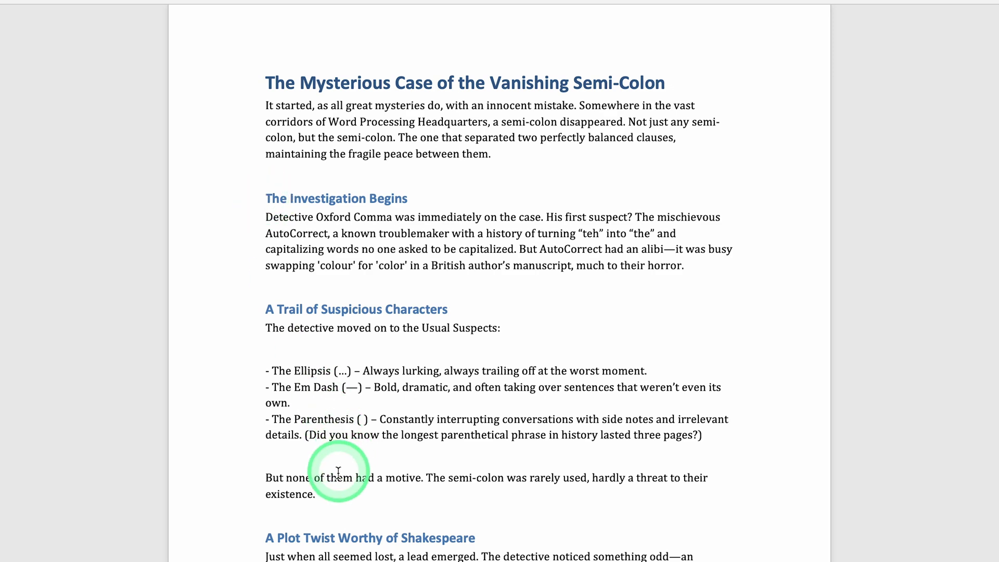
pyautogui.keyDown('shift'); pyautogui.click(326, 494); pyautogui.keyUp('shift')
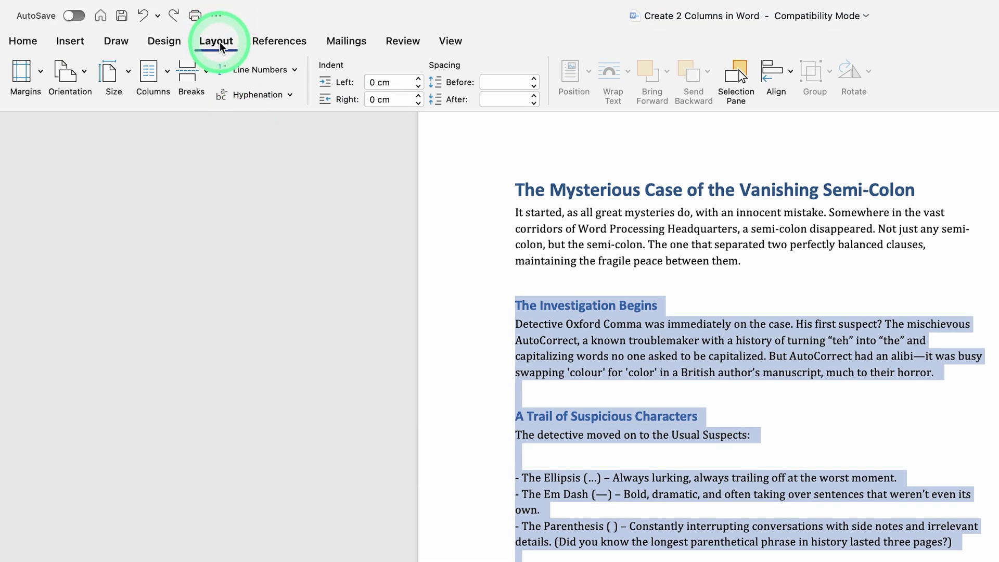
pyautogui.click(153, 74)
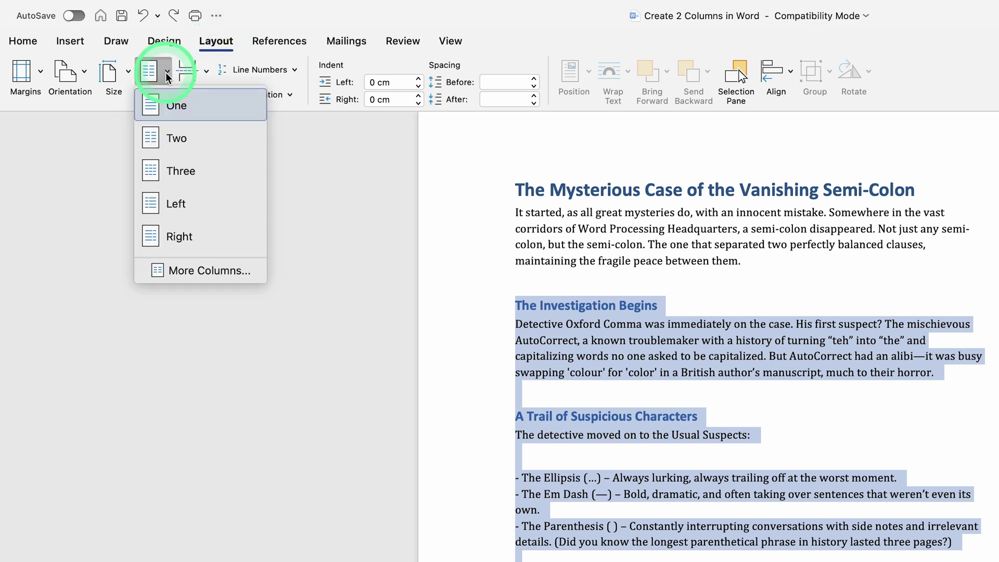
pyautogui.click(209, 270)
pyautogui.click(502, 356)
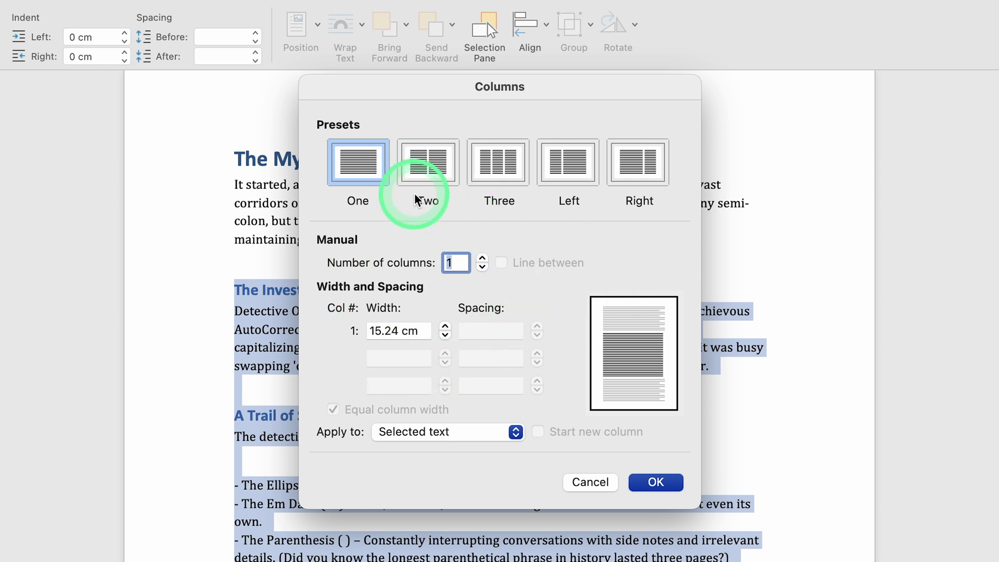
# Step: Apply the Two column preset with unequal widths, widening column 1 to 8 cm
pyautogui.click(429, 164)
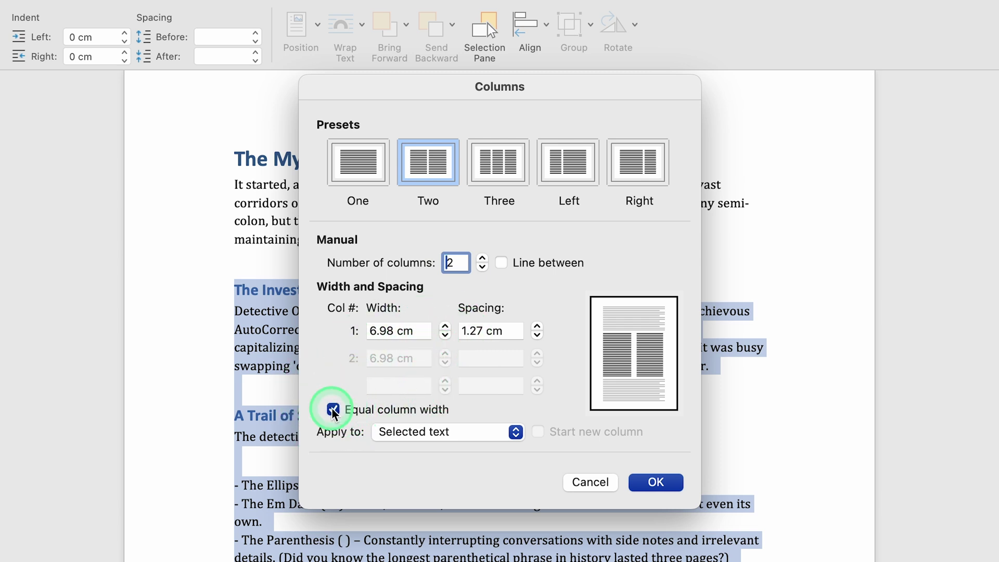
pyautogui.click(333, 409)
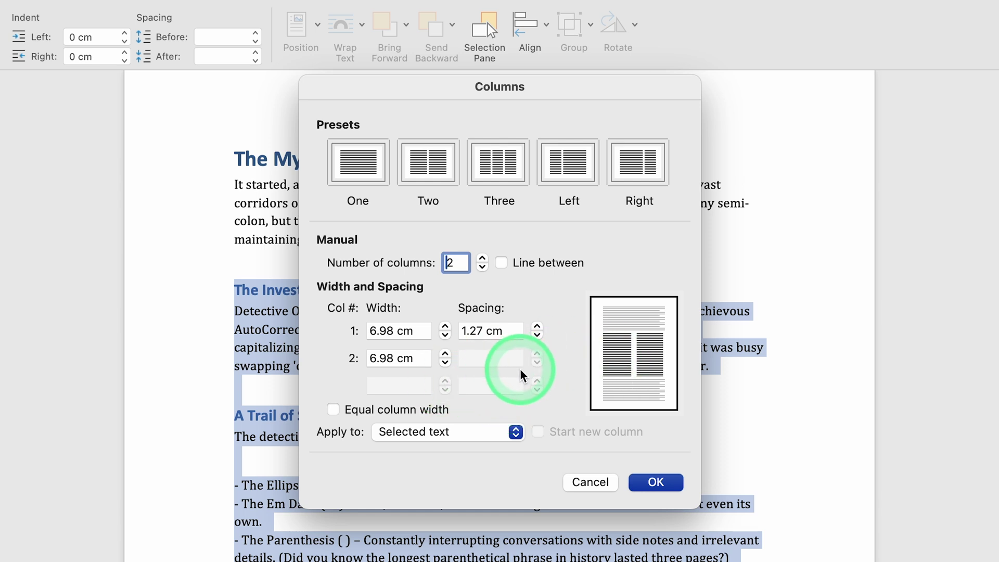
pyautogui.click(446, 325)
pyautogui.click(446, 326)
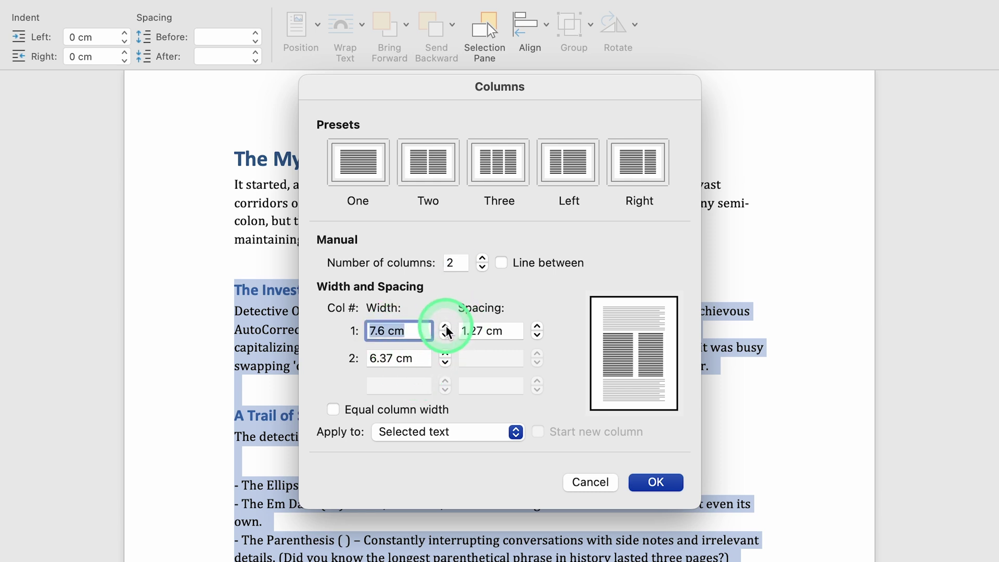
pyautogui.click(446, 325)
pyautogui.click(445, 326)
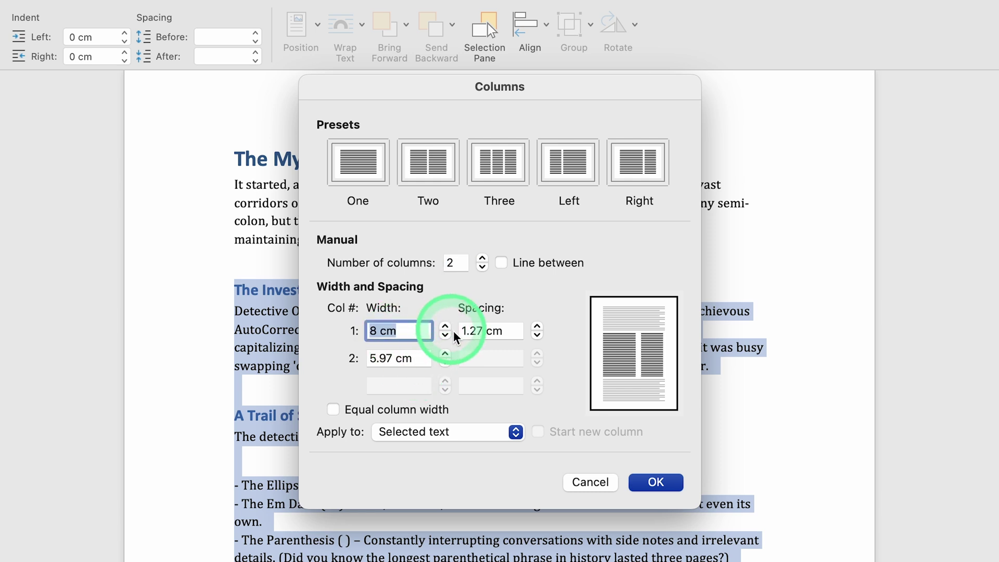
pyautogui.click(656, 482)
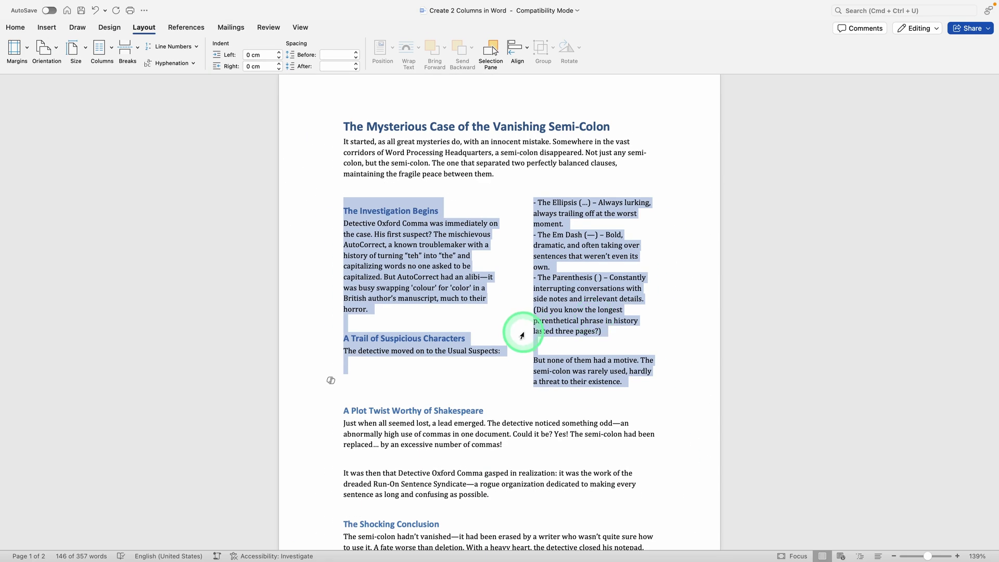
# Step: Insert a column break before the heading 'A Trail of Suspicious Characters'
pyautogui.click(522, 335)
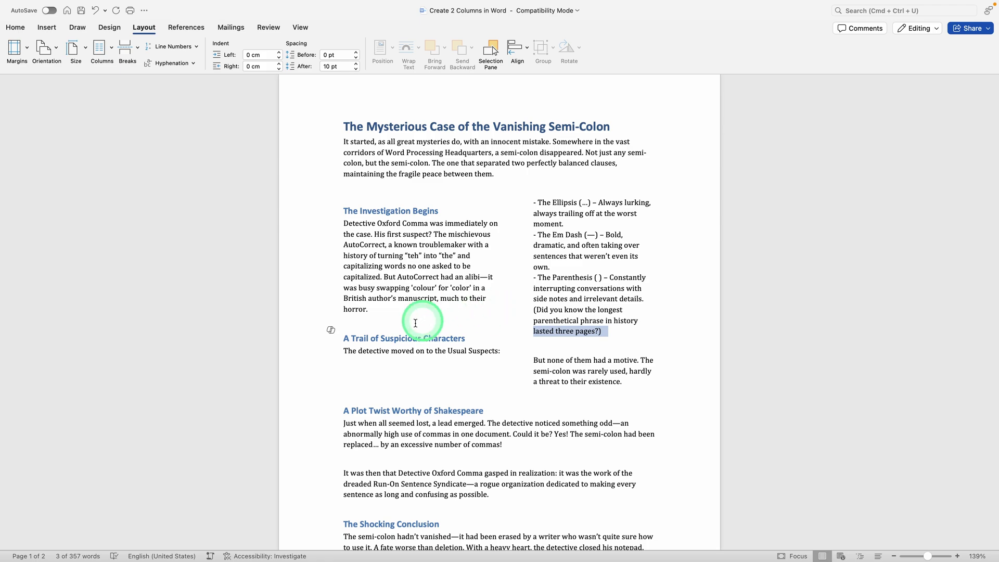
pyautogui.click(356, 343)
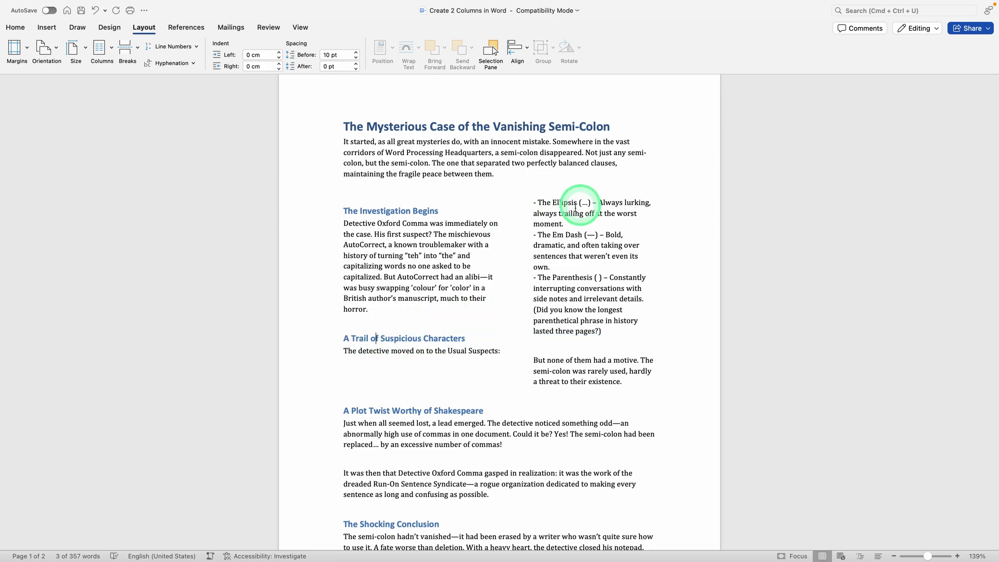
pyautogui.click(344, 338)
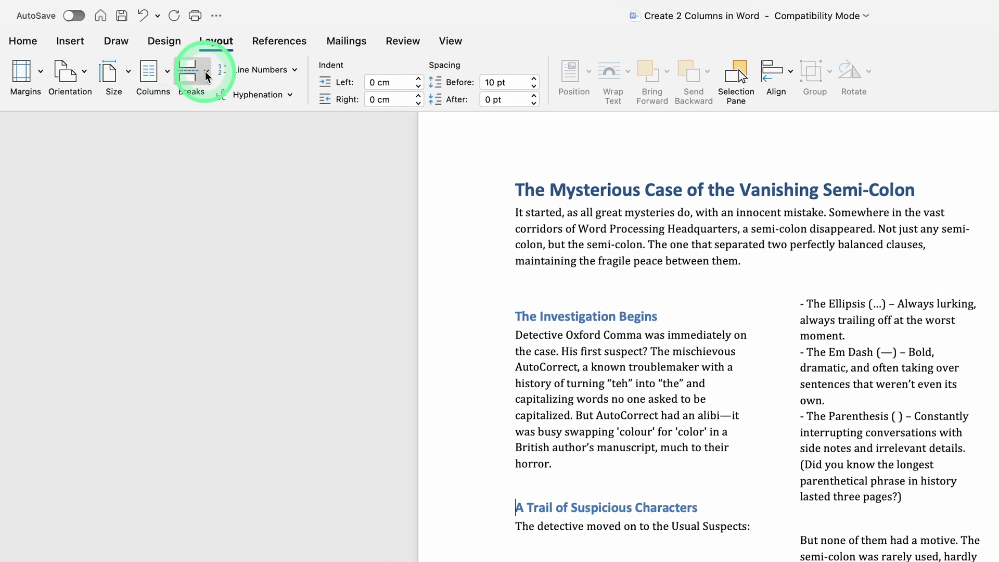
pyautogui.click(206, 72)
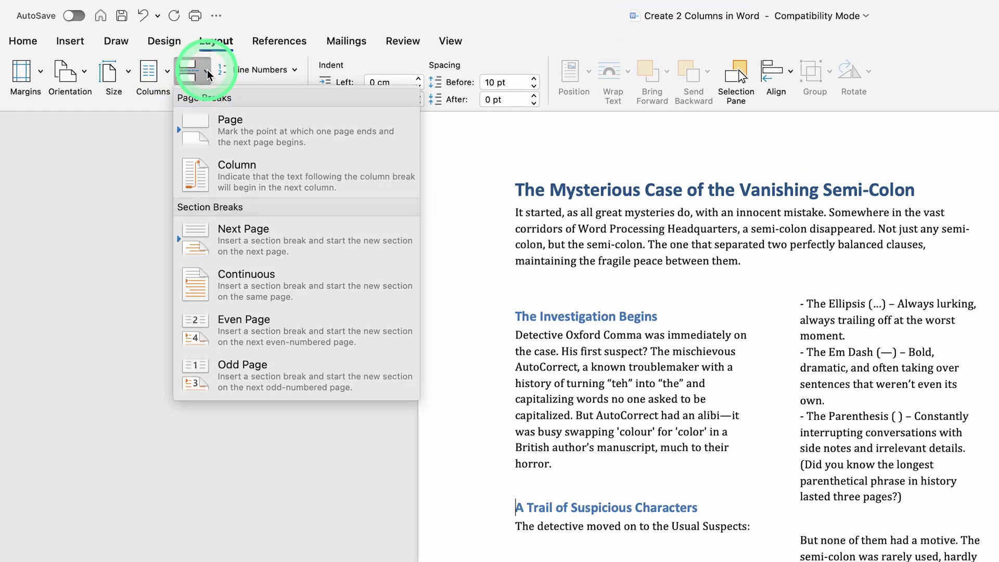
pyautogui.click(237, 175)
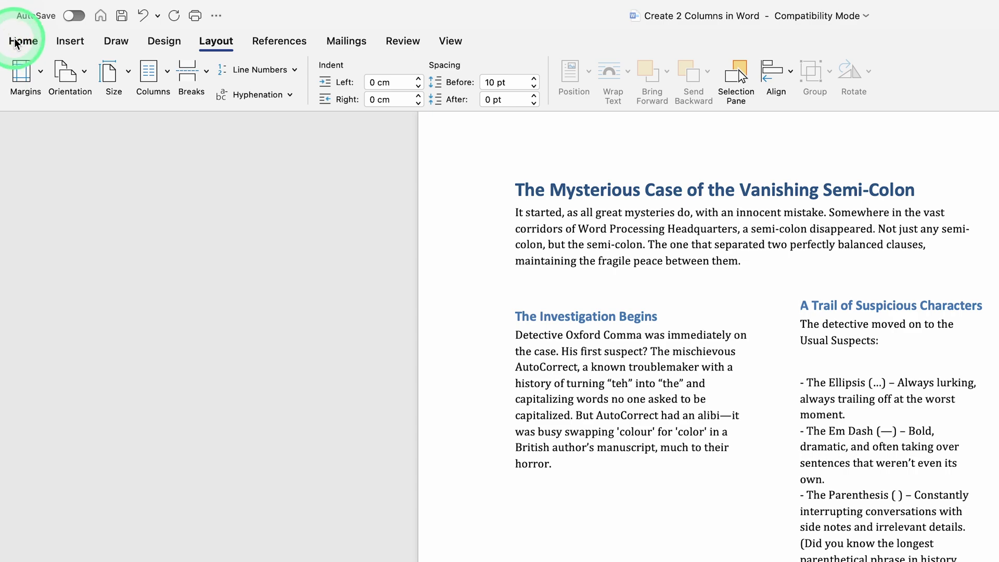
pyautogui.click(23, 40)
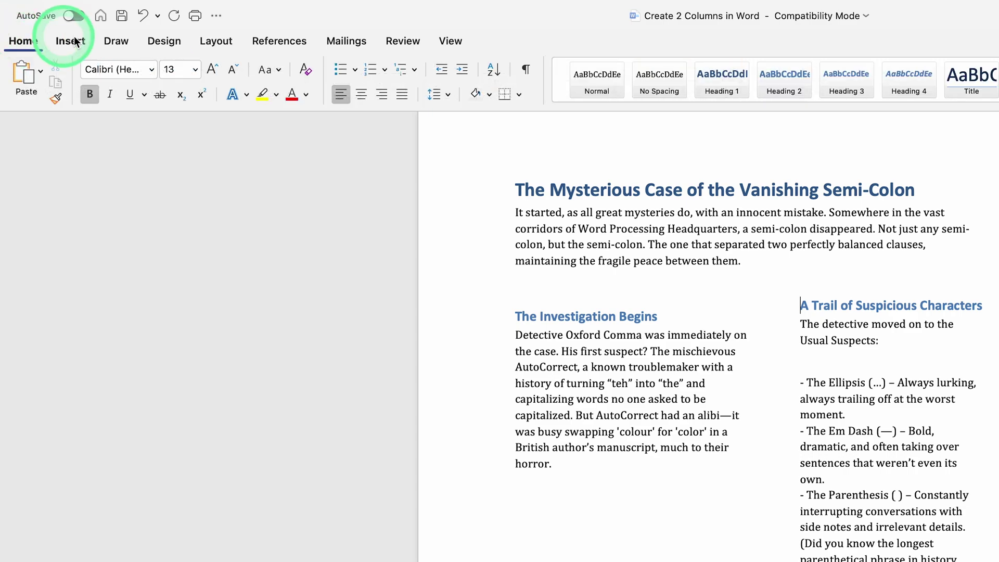
# Step: Show formatting marks and delete the column break before 'A Trail of Suspicious Characters'
pyautogui.click(526, 70)
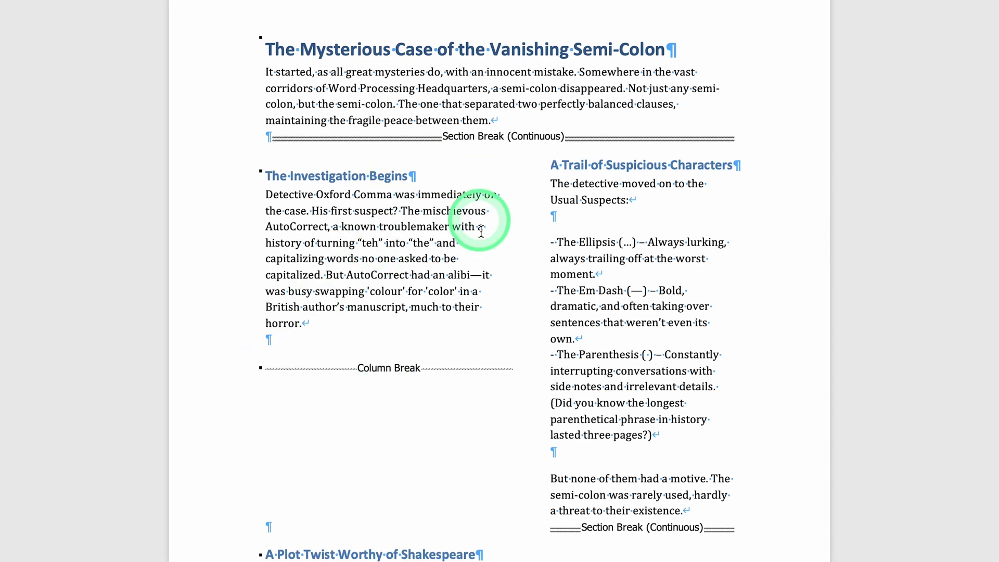
pyautogui.scroll(-2, 376, 509)
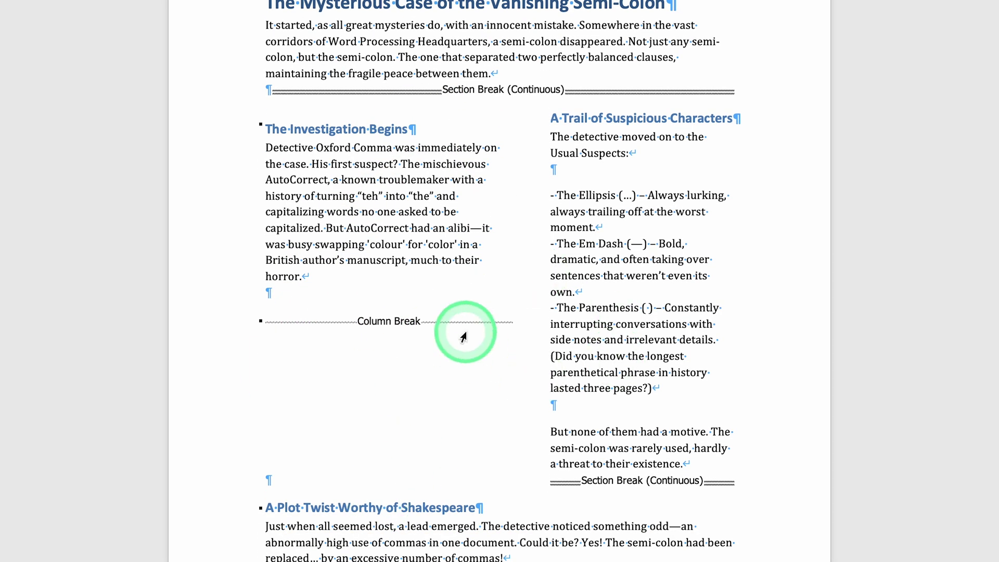
pyautogui.scroll(2, 465, 333)
pyautogui.click(267, 364)
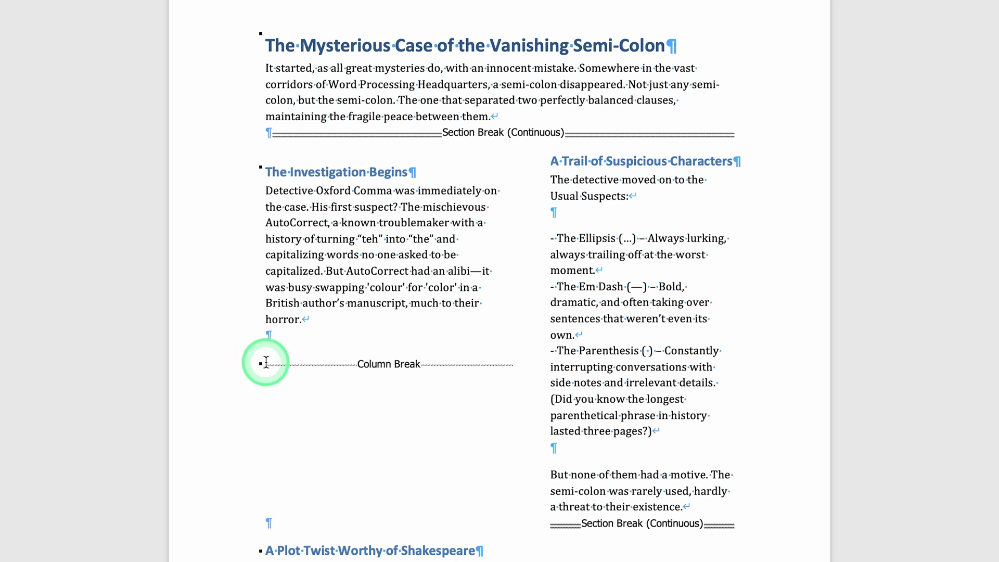
pyautogui.press('Delete')
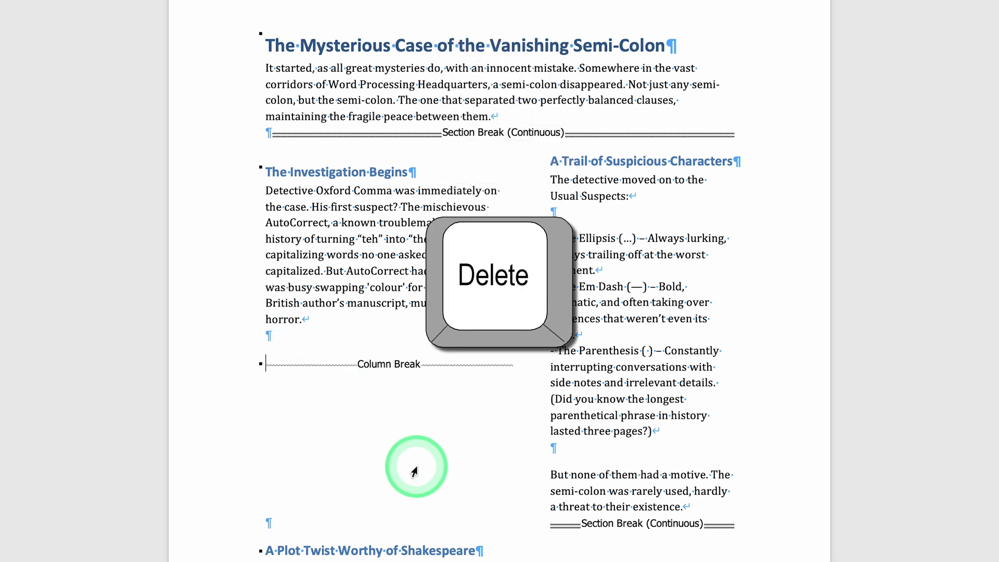
pyautogui.press('Delete')
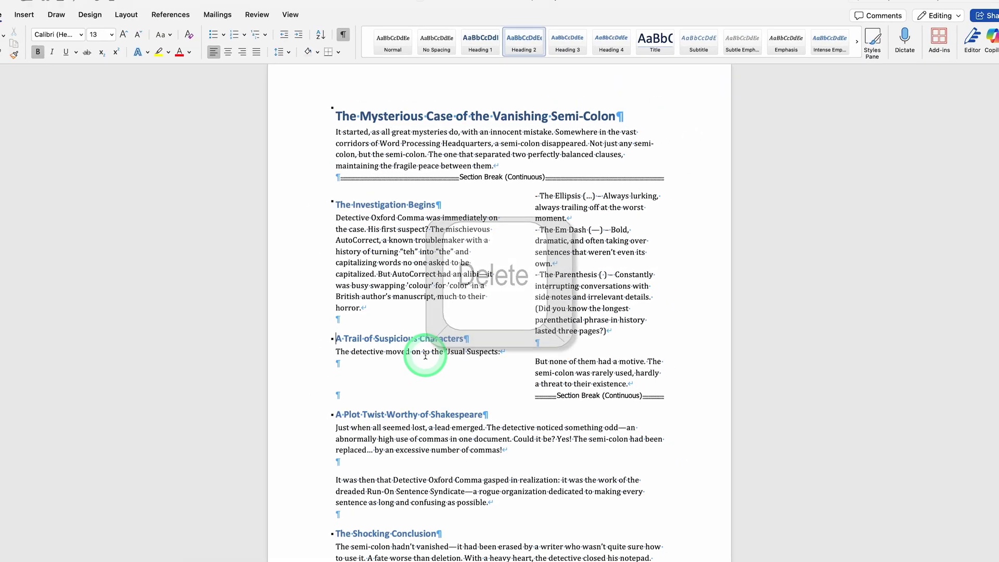
# Step: Hide formatting marks, undo the two-column layout and deselect the text
pyautogui.click(343, 34)
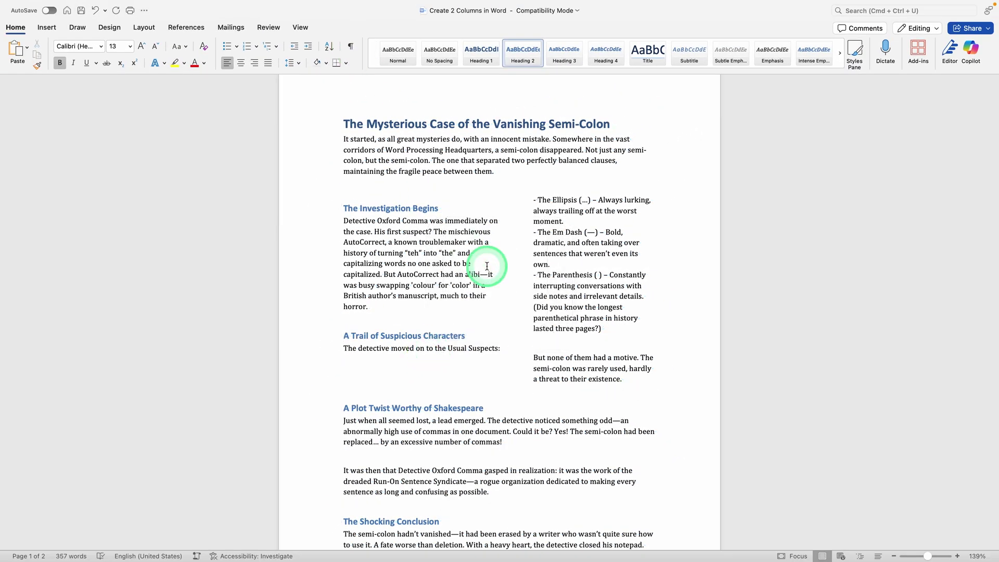
pyautogui.press('super+z')
pyautogui.press('super+z')
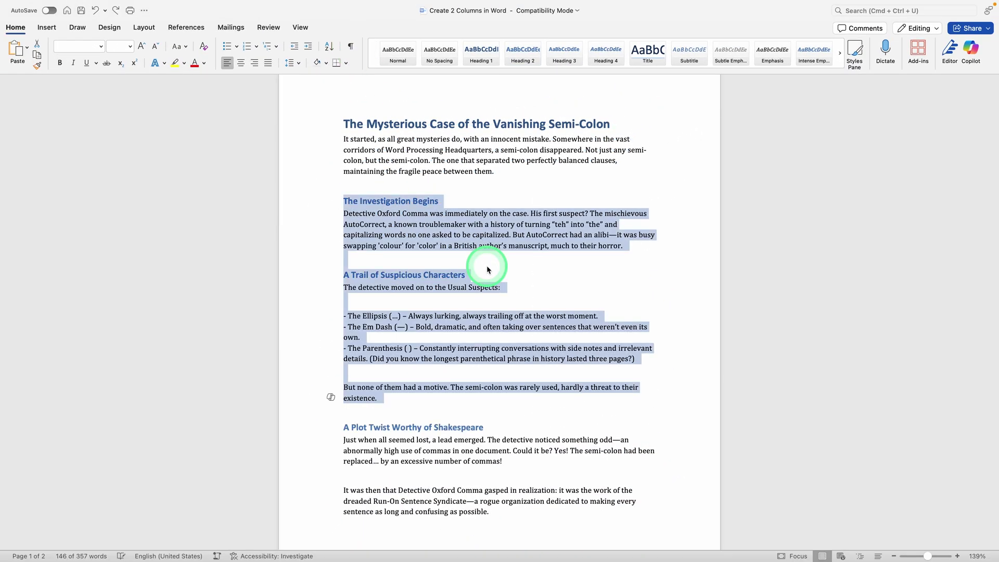
pyautogui.click(553, 295)
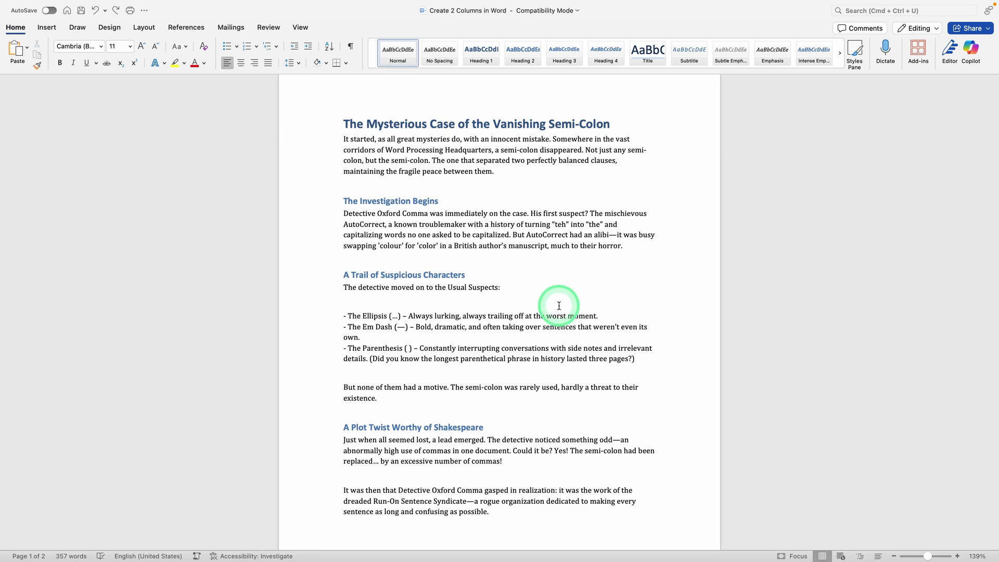
pyautogui.click(365, 187)
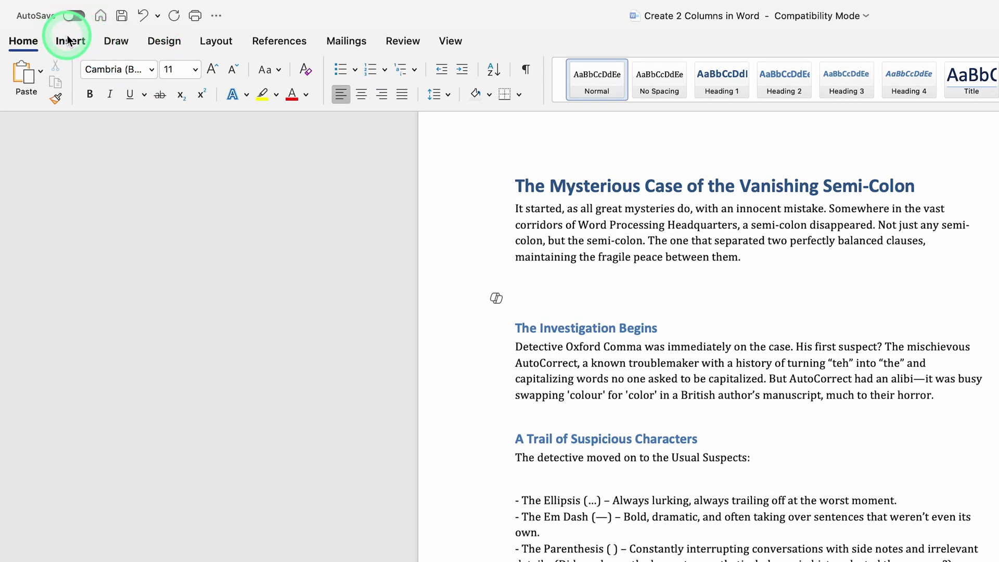
# Step: Insert a 2x1 table above 'The Investigation Begins' and select that section's text
pyautogui.click(70, 41)
pyautogui.click(154, 76)
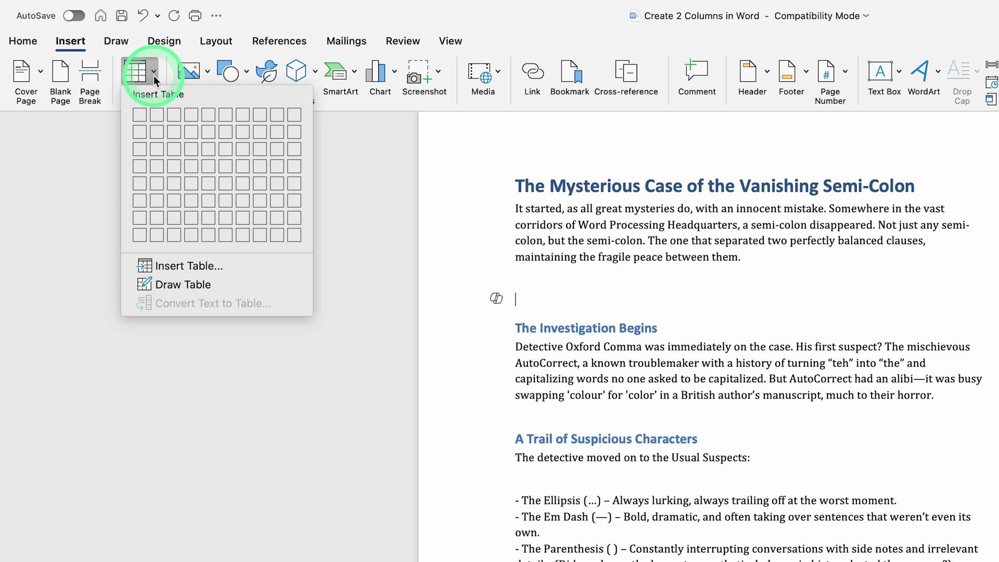
pyautogui.click(158, 114)
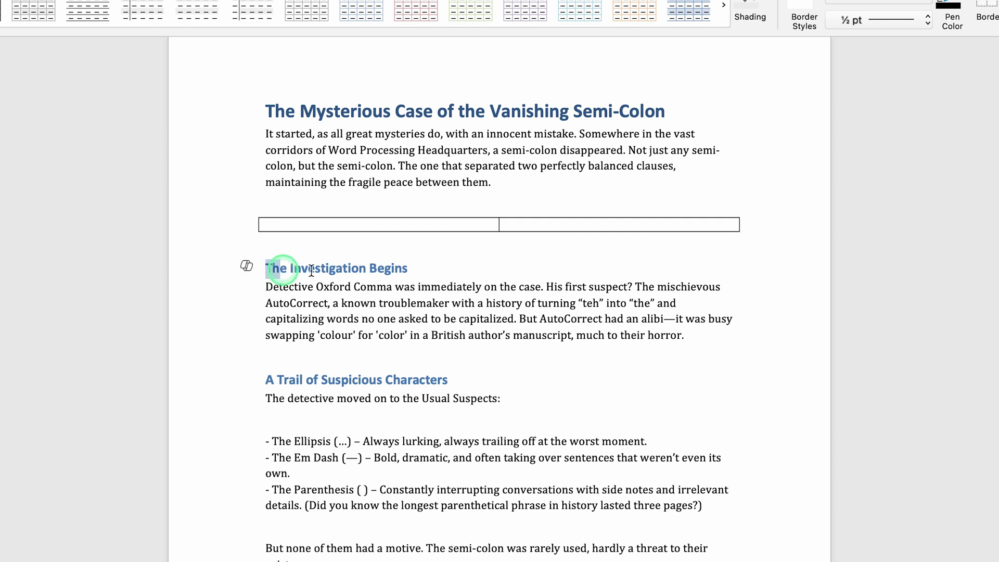
pyautogui.moveTo(265, 268); pyautogui.dragTo(736, 341)
pyautogui.hotkey('ctrl', 'c')
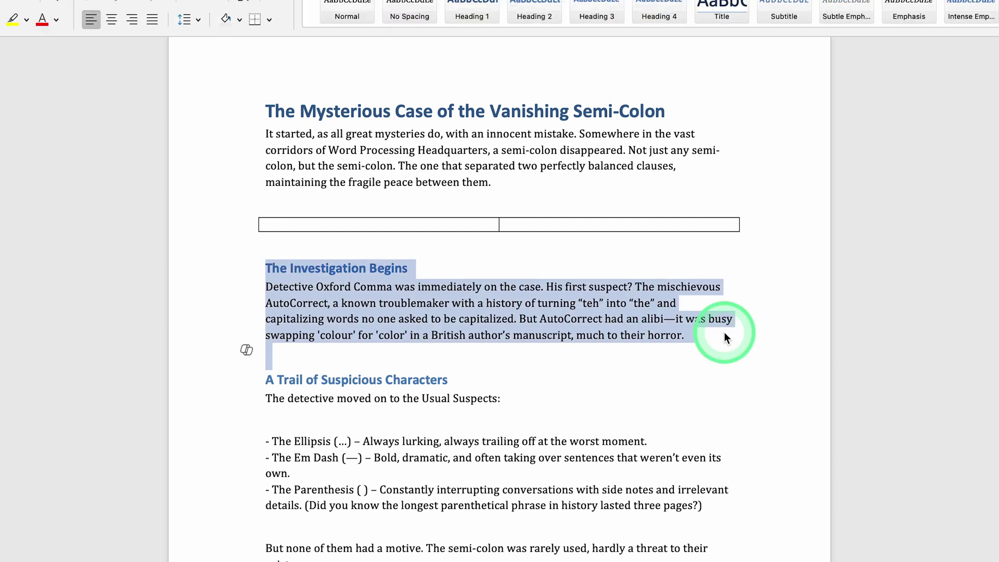
# Step: Paste 'The Investigation Begins' section into the left and right cells, then select the table
pyautogui.click(294, 223)
pyautogui.hotkey('ctrl', 'v')
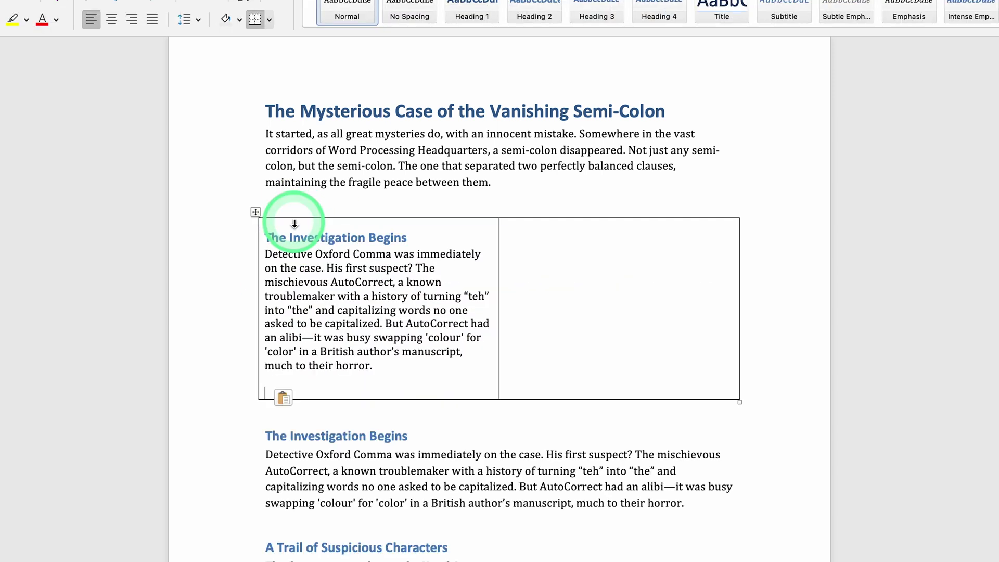
pyautogui.moveTo(266, 436); pyautogui.dragTo(622, 512)
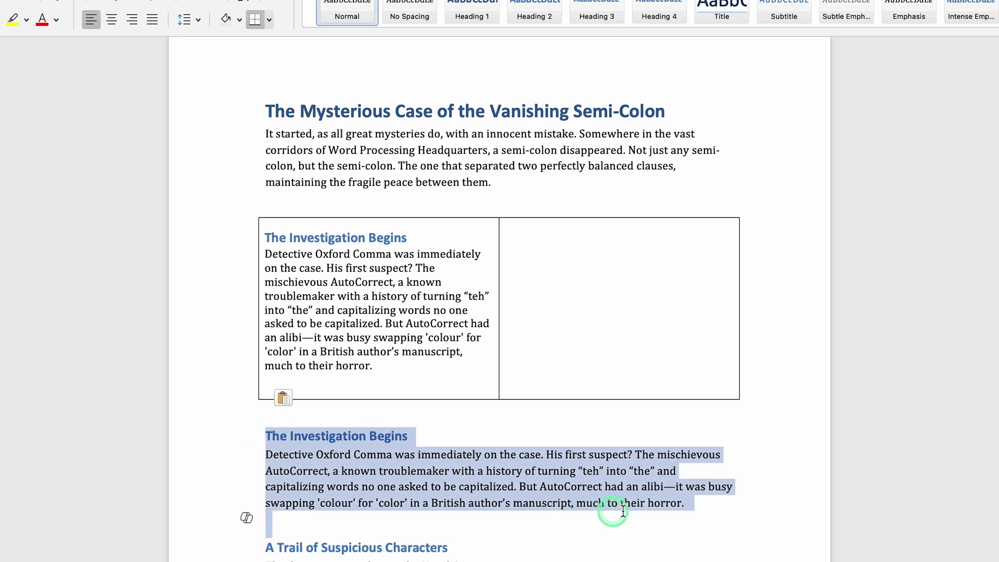
pyautogui.hotkey('ctrl', 'c')
pyautogui.click(634, 278)
pyautogui.hotkey('ctrl', 'v')
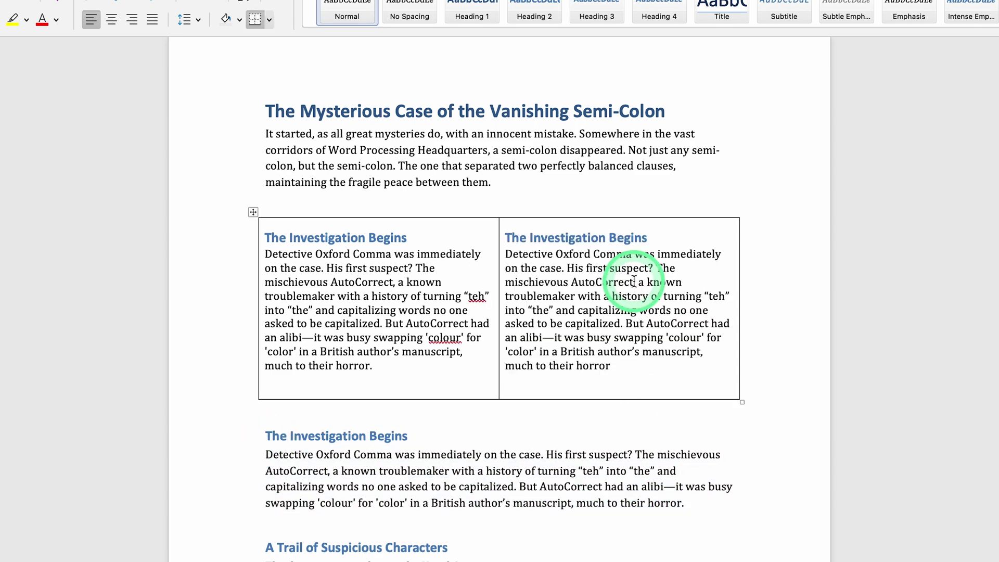
pyautogui.click(253, 212)
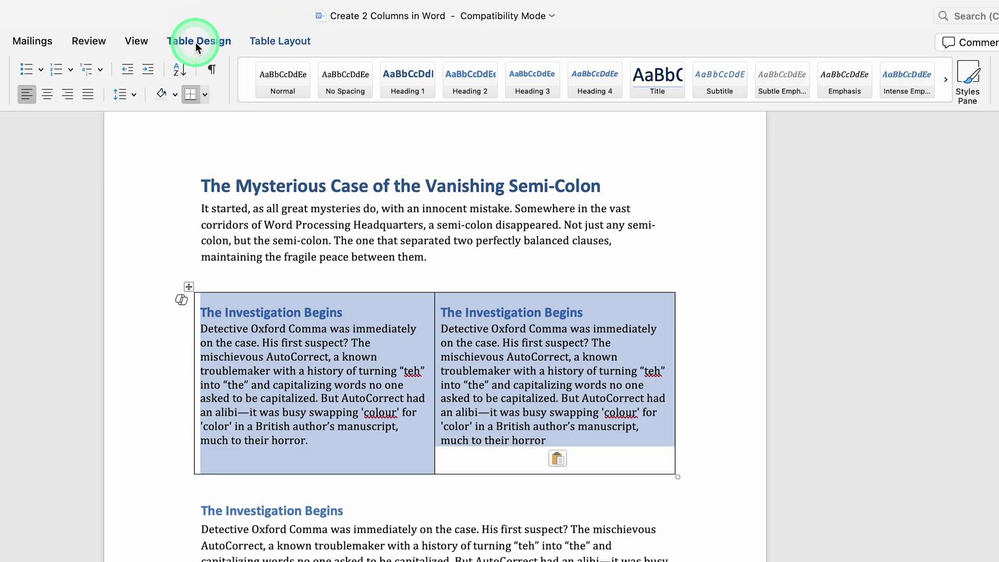
pyautogui.click(196, 43)
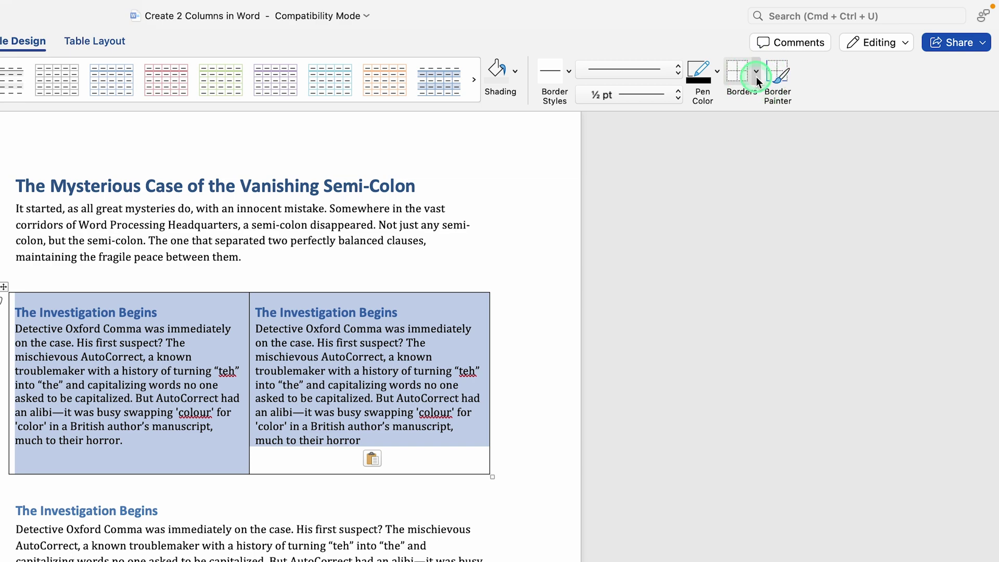
# Step: Apply No Border to the table and click back into the text
pyautogui.click(757, 77)
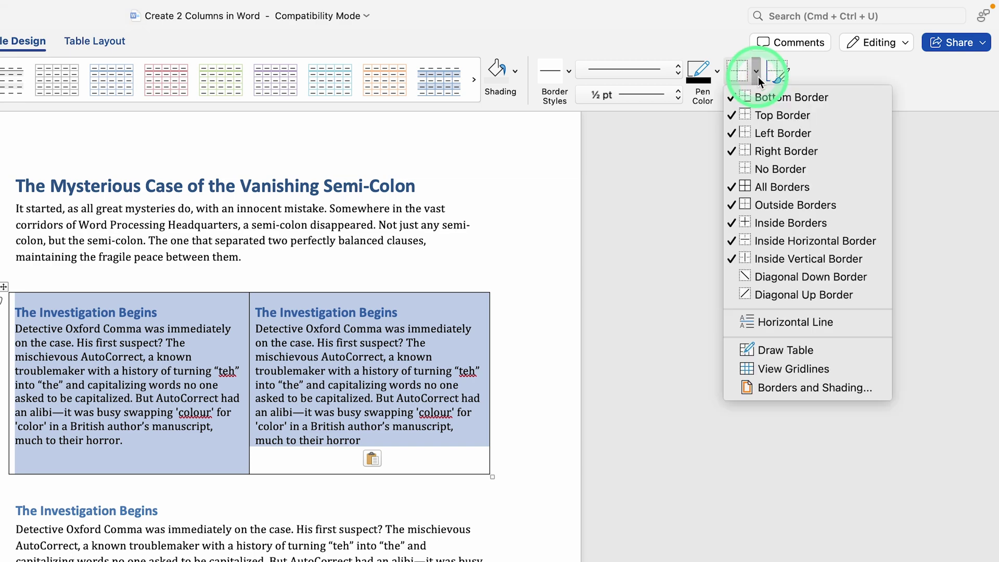
pyautogui.click(778, 171)
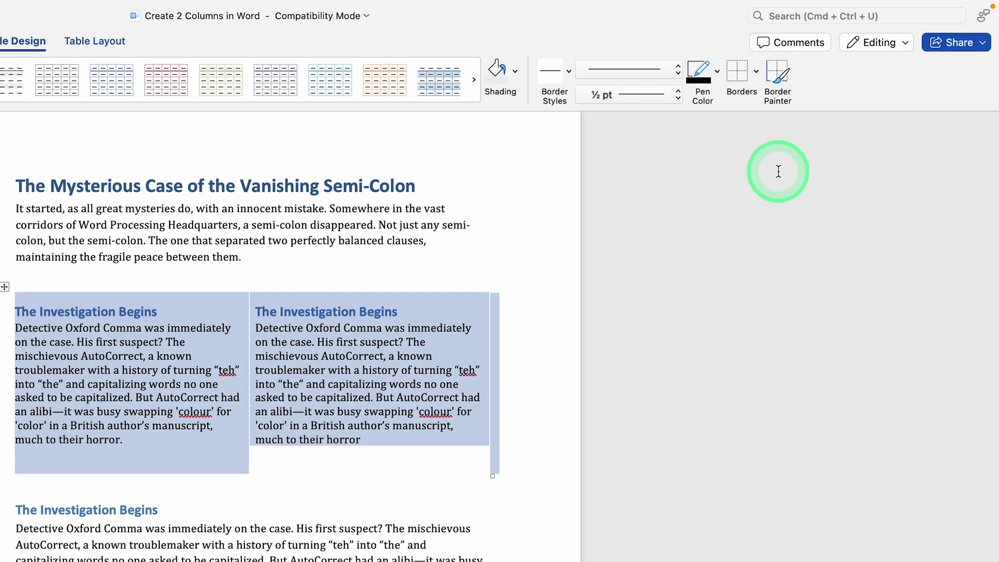
pyautogui.click(446, 481)
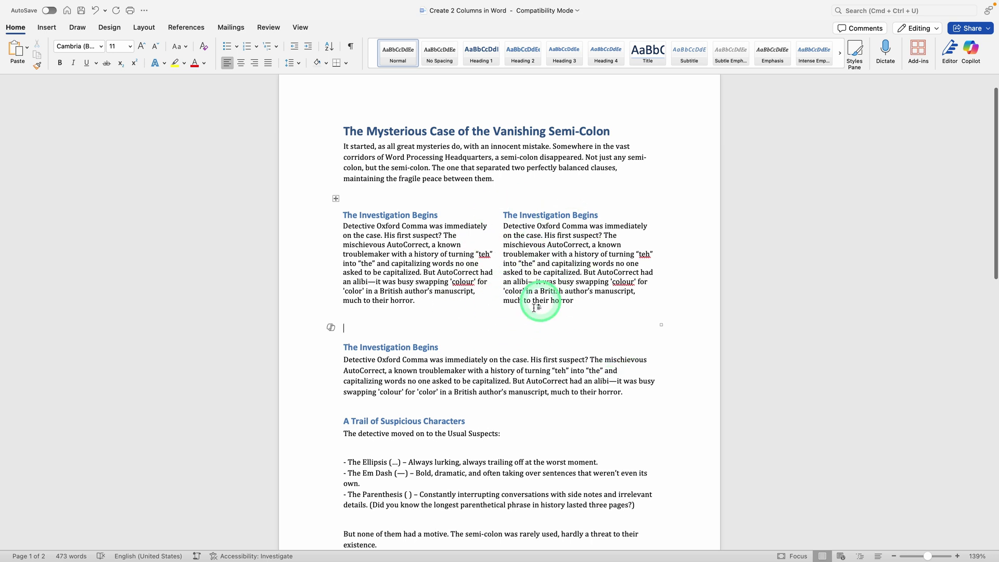
pyautogui.moveTo(533, 258)
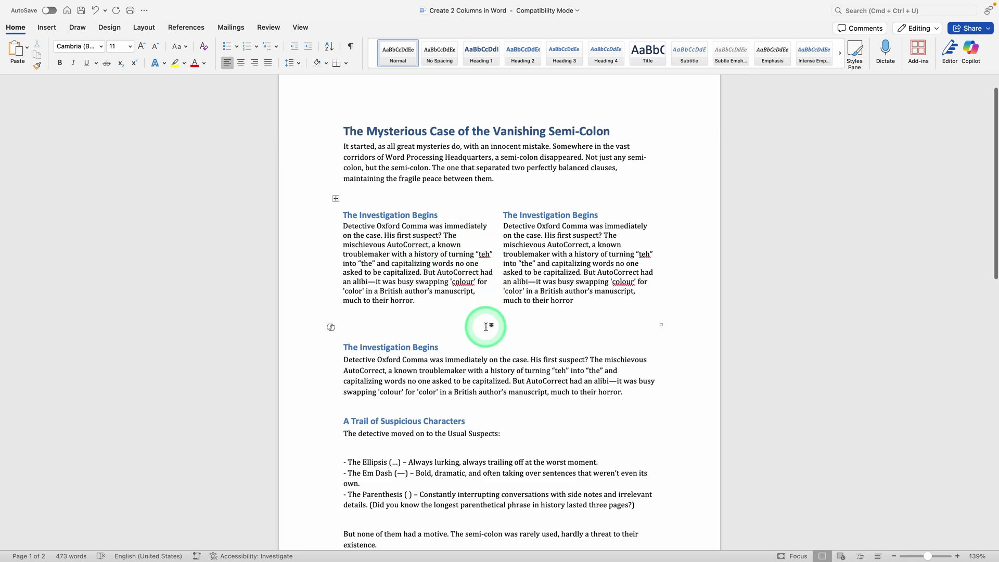
pyautogui.scroll(-5, 486, 327)
pyautogui.scroll(-3, 486, 327)
pyautogui.scroll(4, 486, 327)
pyautogui.scroll(5, 486, 327)
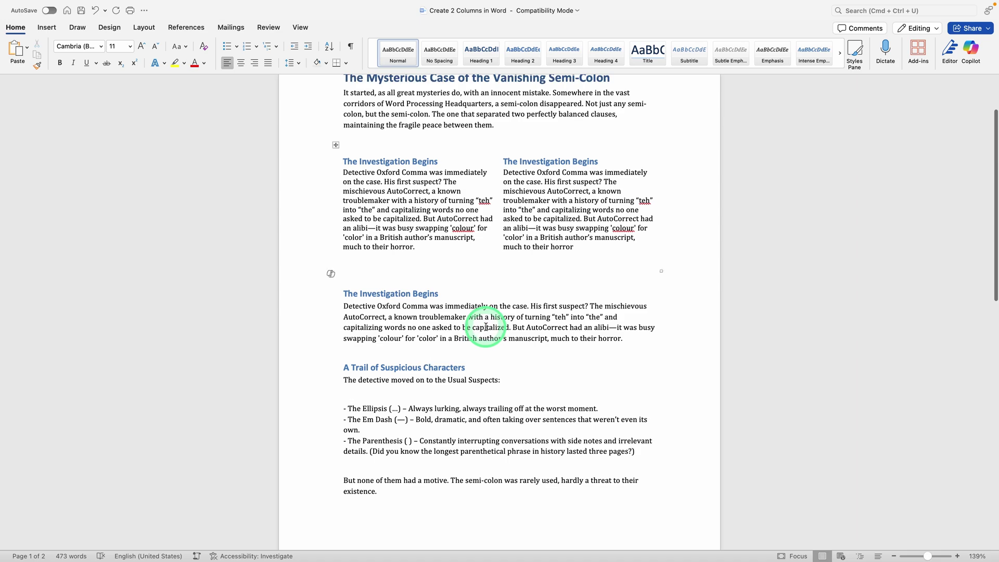
pyautogui.scroll(3, 486, 326)
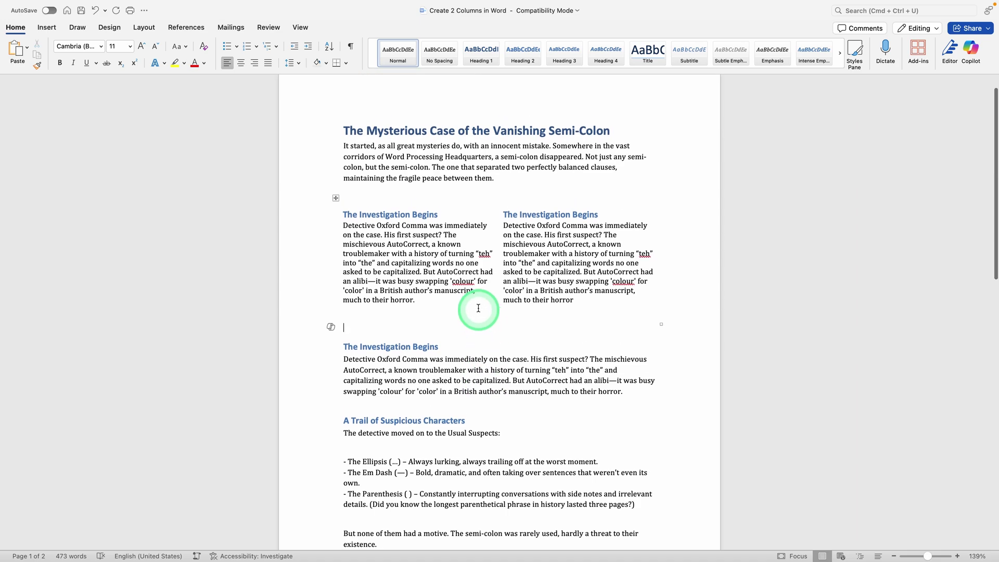